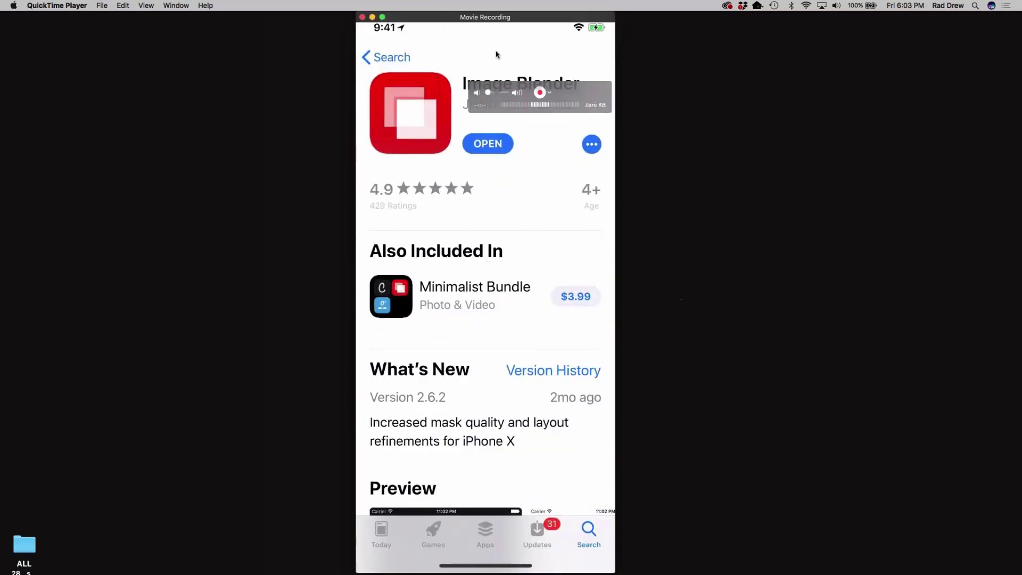
# Step: Swipe down from the Image Blender App Store listing to bring up Spotlight search
pyautogui.moveTo(557, 32); pyautogui.dragTo(575, 551)
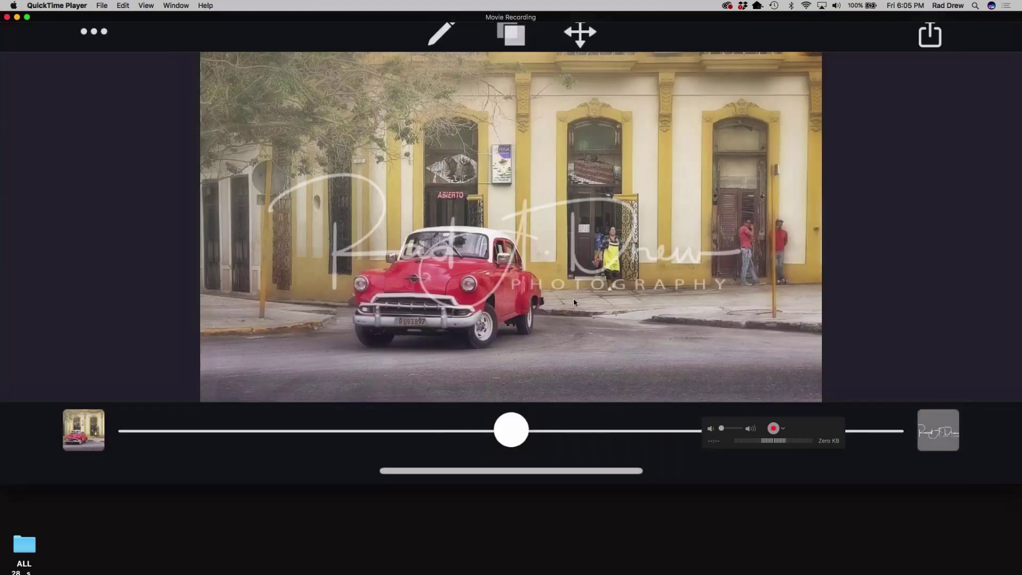
# Step: Push the blend slider fully right so the white Rad Drew Photography signature shows at full strength
pyautogui.moveTo(792, 445); pyautogui.dragTo(809, 476)
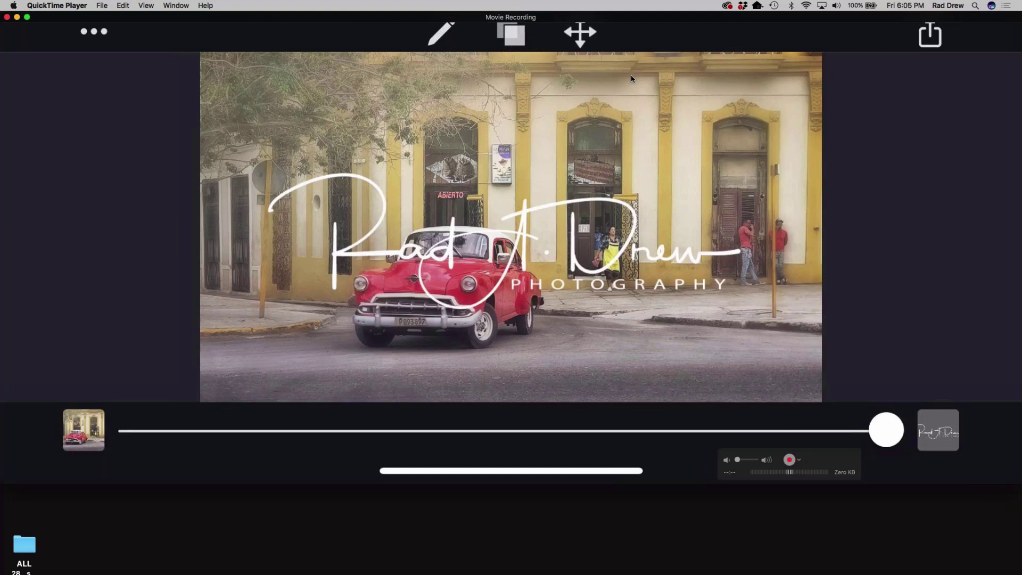
# Step: Enter the Arrange tool to resize and reposition the signature
pyautogui.click(578, 37)
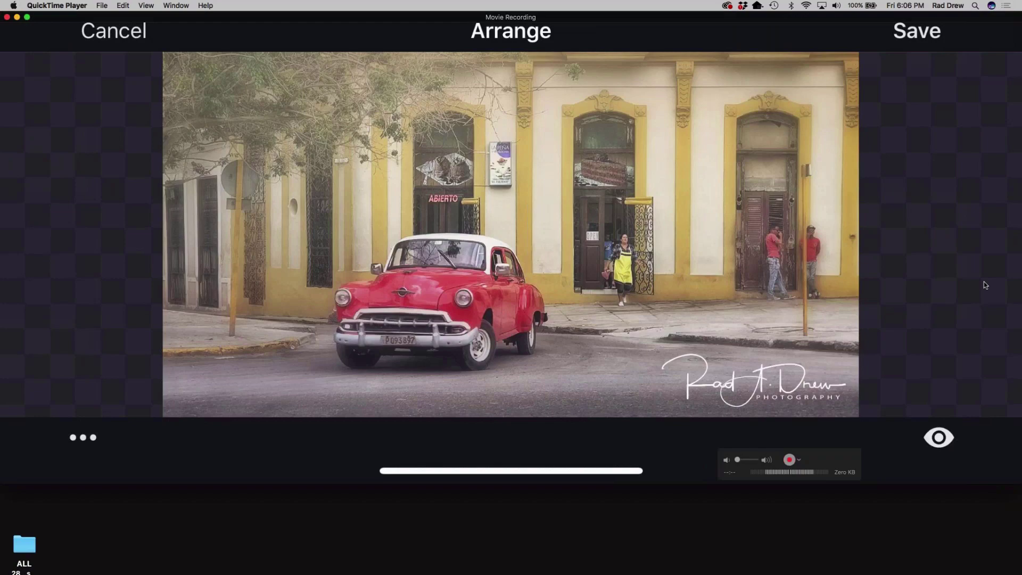
# Step: Apply the signature's new lower-right placement with Save in the Arrange view
pyautogui.click(919, 32)
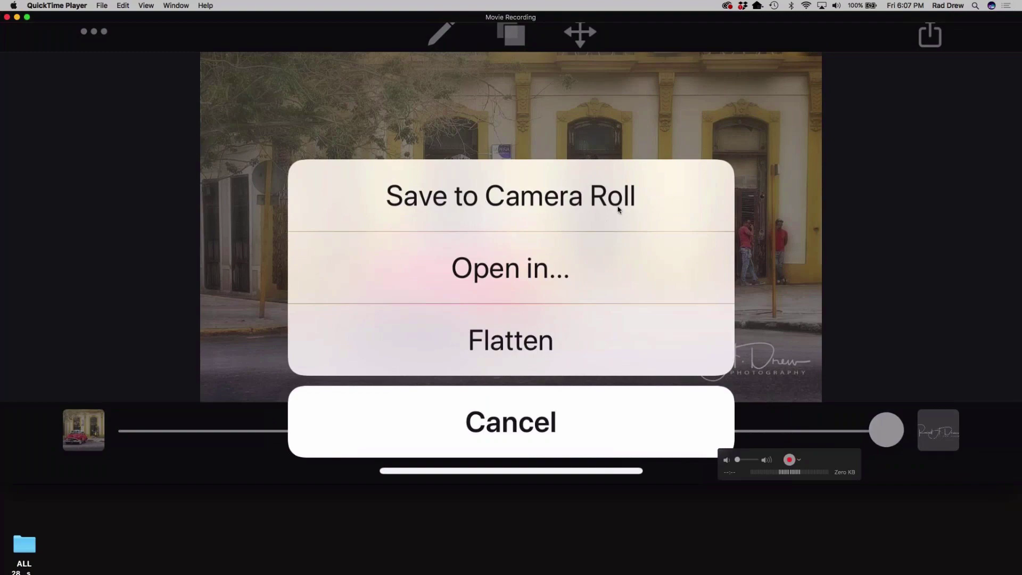
# Step: Save the signed red car photo to Camera Roll and view it in Photos
pyautogui.click(618, 209)
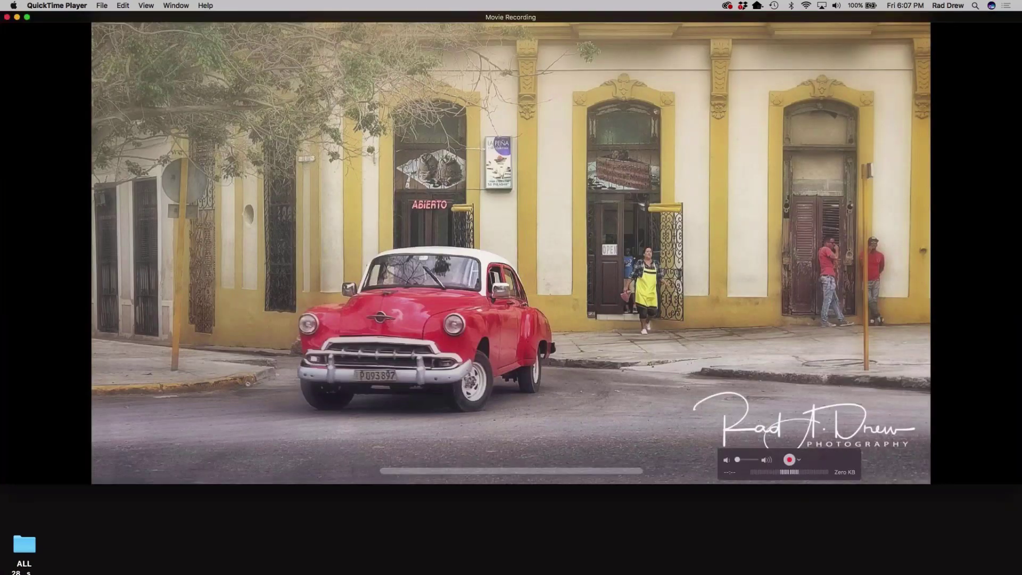
pyautogui.moveTo(723, 469); pyautogui.dragTo(1, 467)
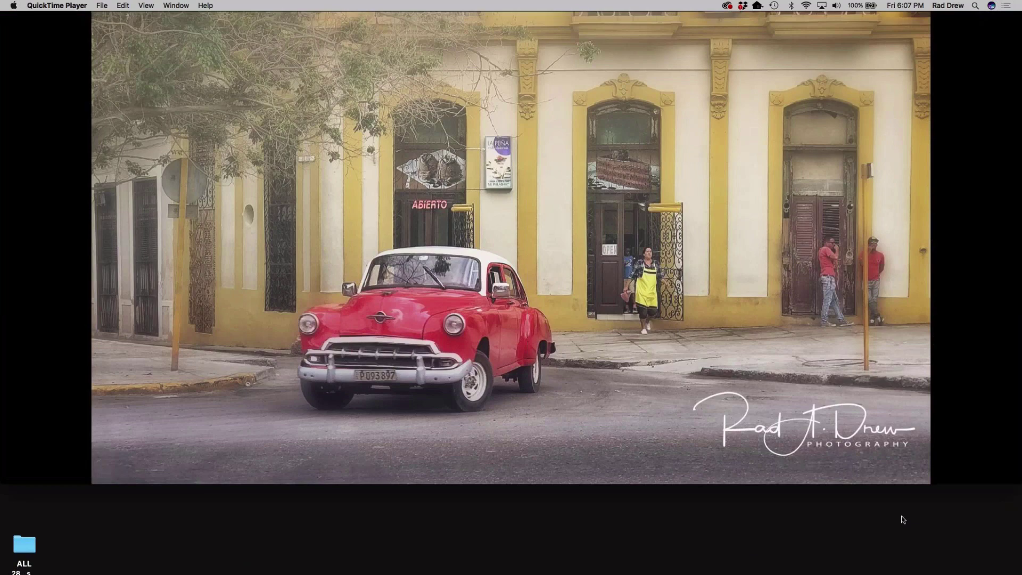